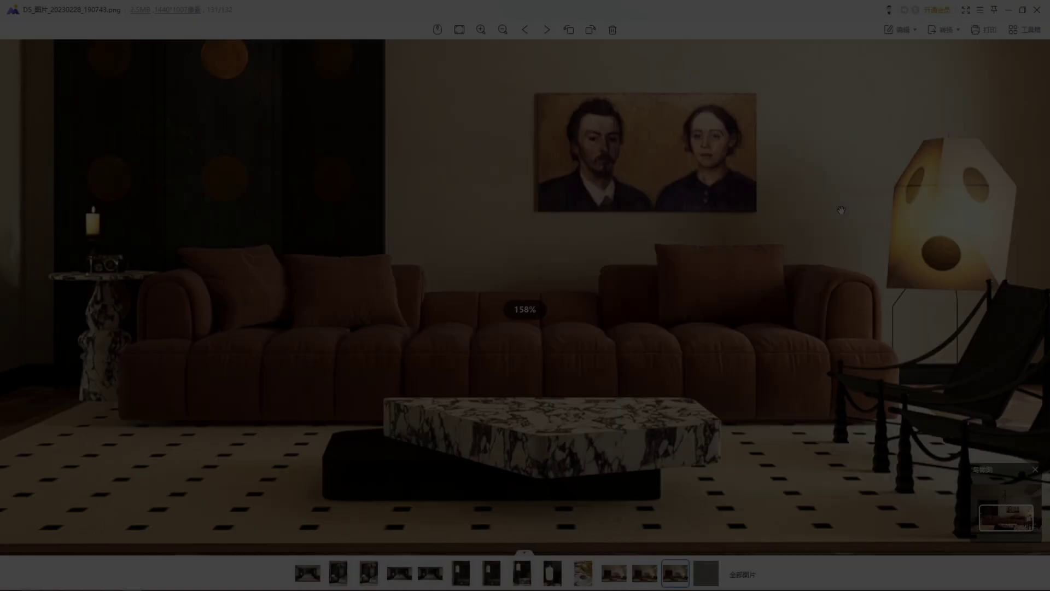
- Examine the carpet texture, sofa and wall lighting in the rendered living-room image D5_图片_20230228_190743.png
scroll(666, 391, up, 3)
scroll(667, 391, down, 3)
scroll(532, 335, up, 5)
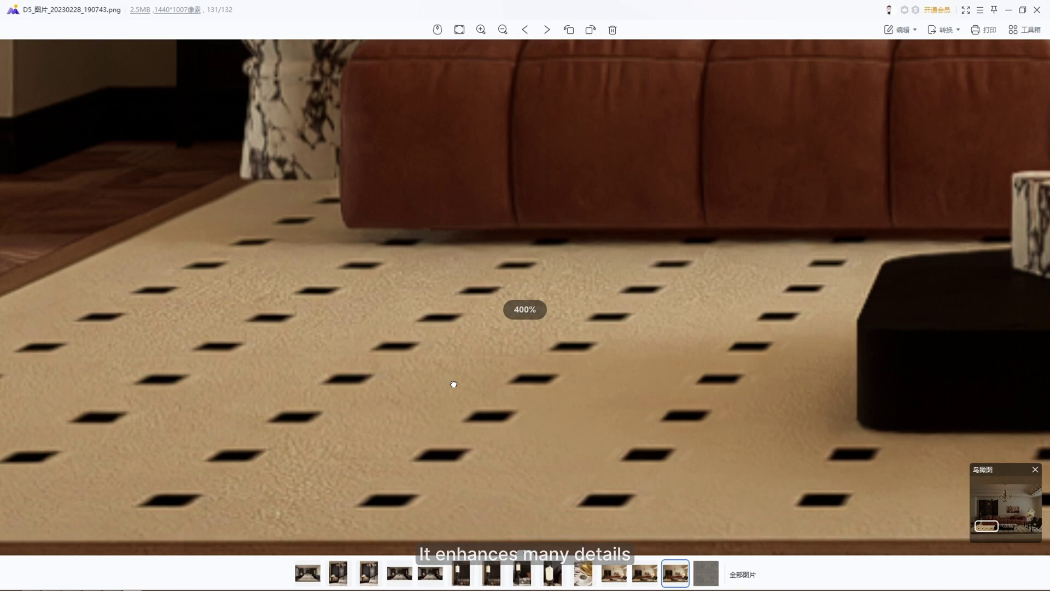
scroll(454, 388, down, 4)
scroll(485, 295, up, 3)
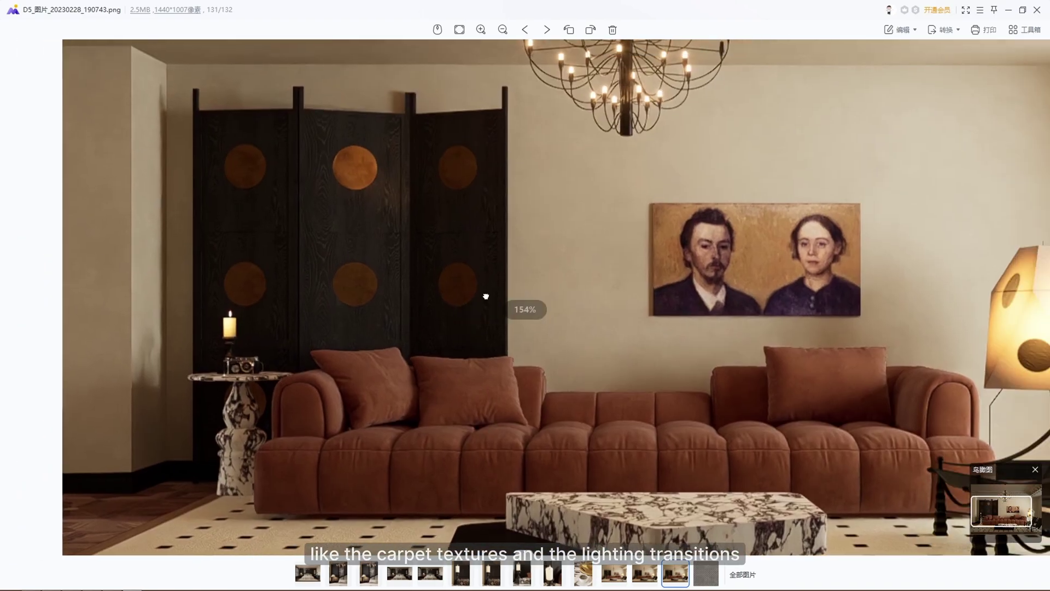
scroll(535, 271, down, 3)
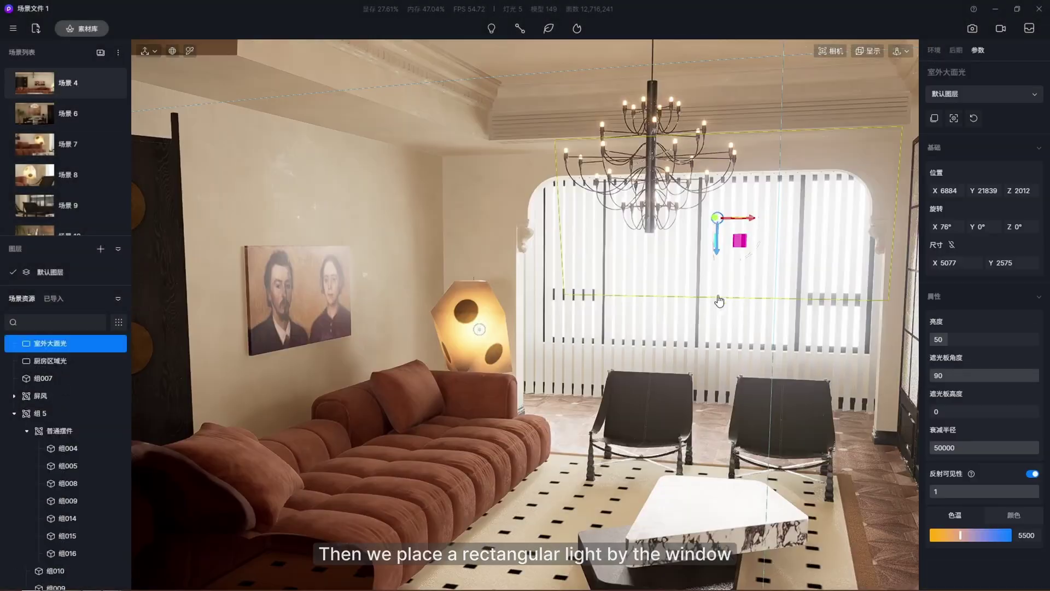
- Examine the shaded areas around the sofa, folding screen and marble side table in the render D5_图片_20230228_191005.png
scroll(730, 267, down, 5)
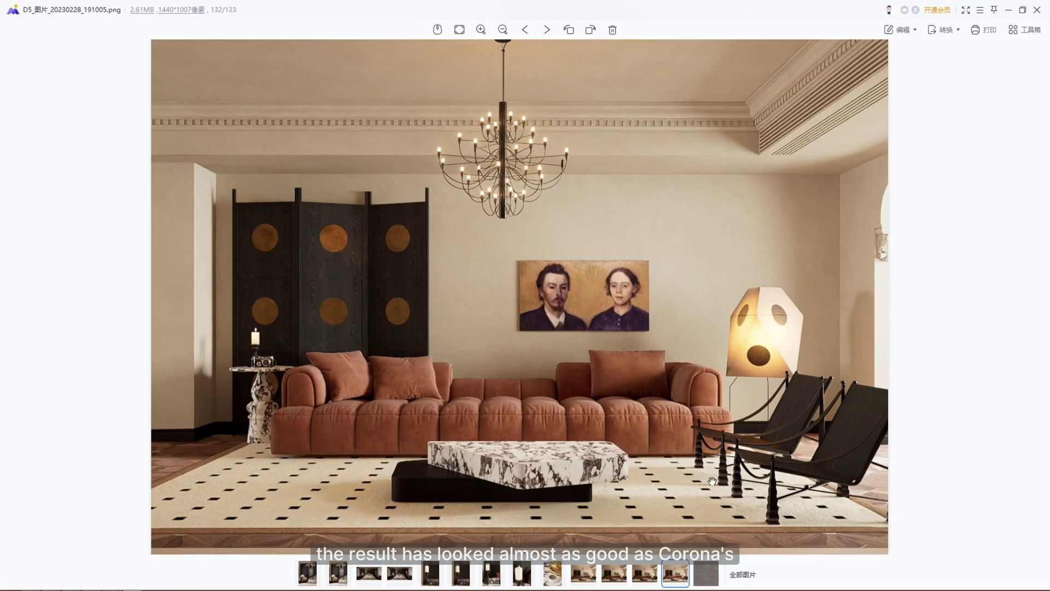
scroll(713, 482, up, 2)
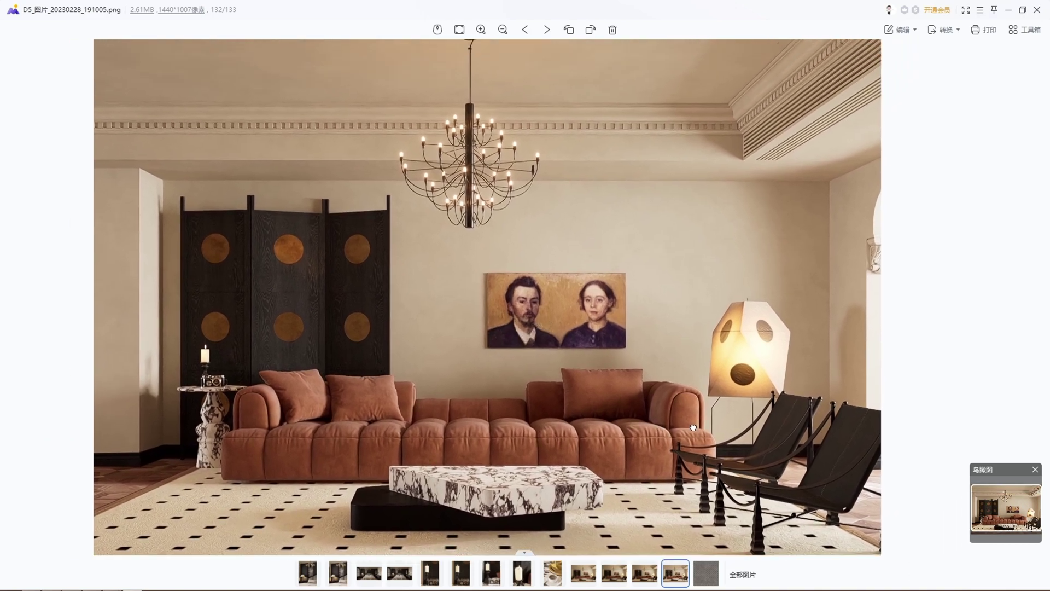
scroll(290, 403, up, 5)
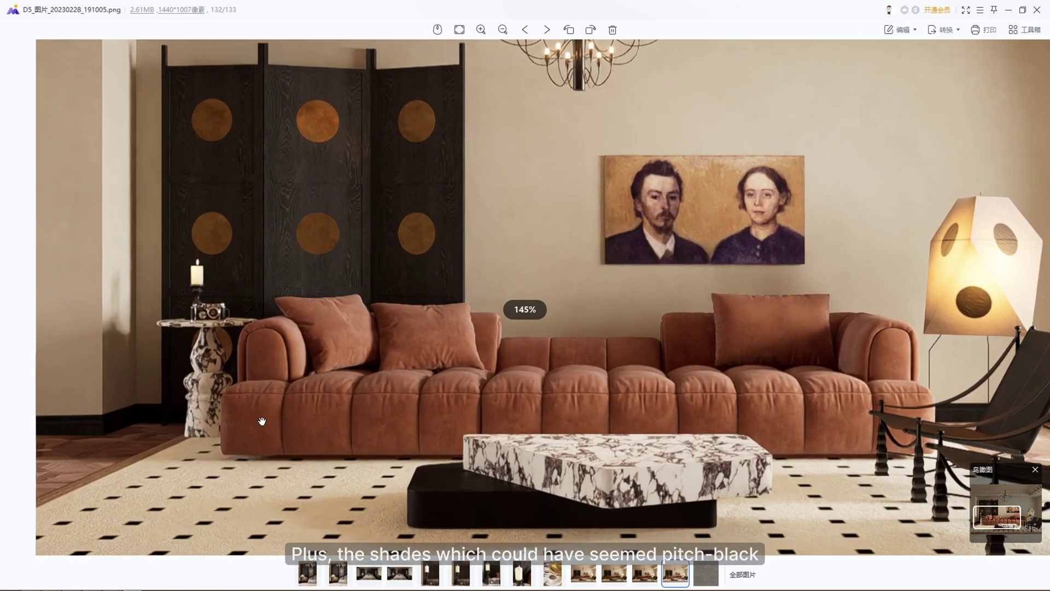
scroll(291, 404, up, 3)
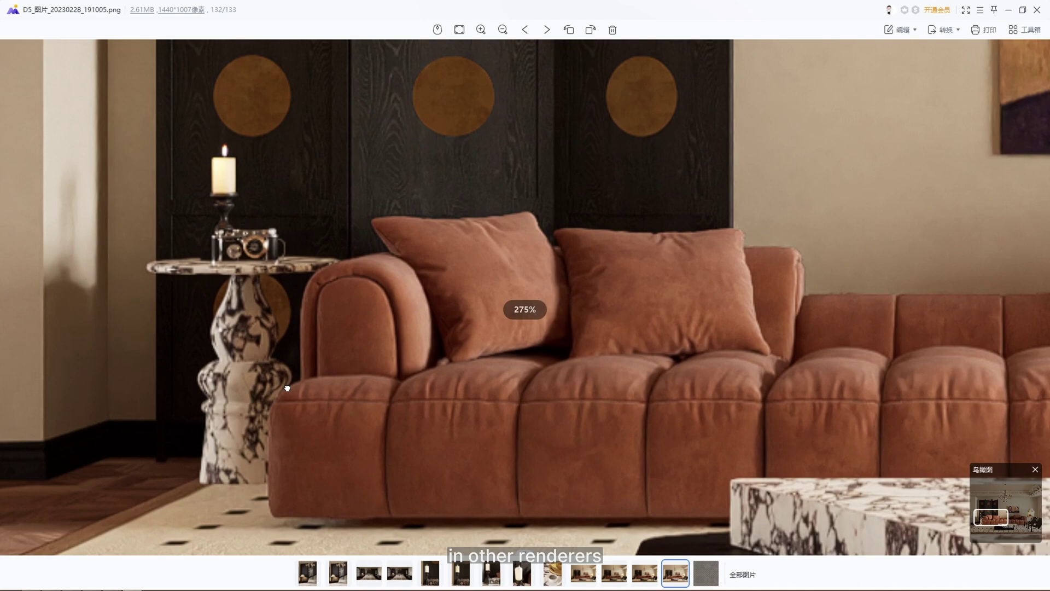
scroll(342, 401, down, 5)
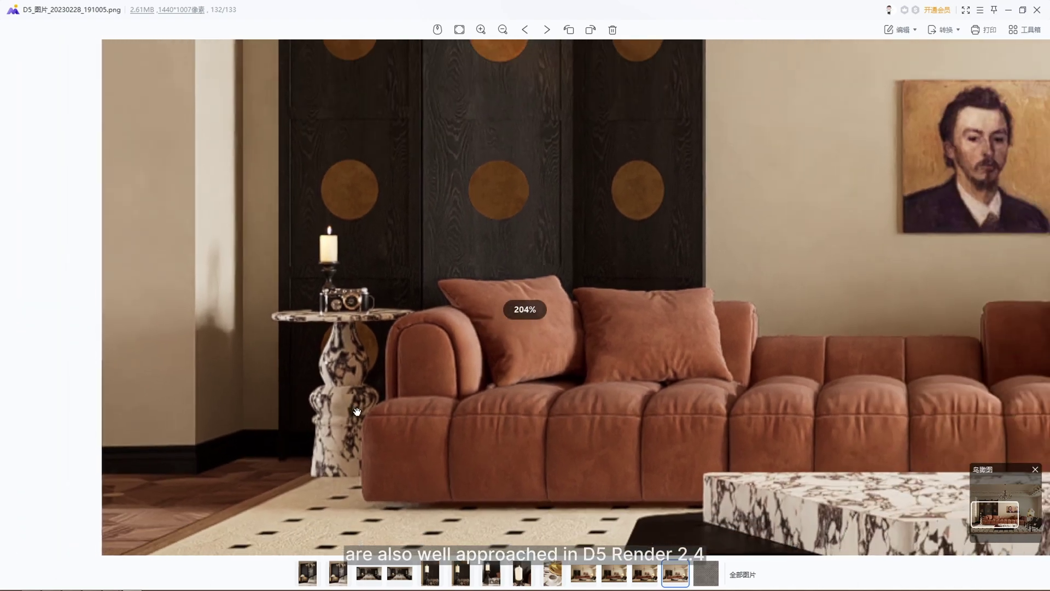
scroll(666, 373, down, 3)
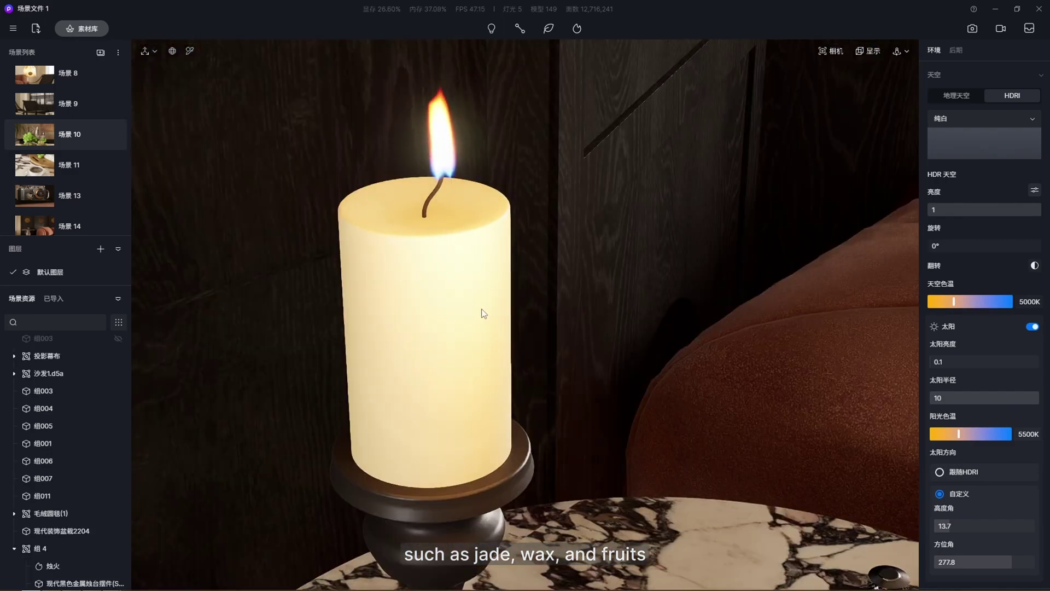
- In D5 Render, apply the subsurface scattering material template to the candle wax and the loose green grape
click(471, 272)
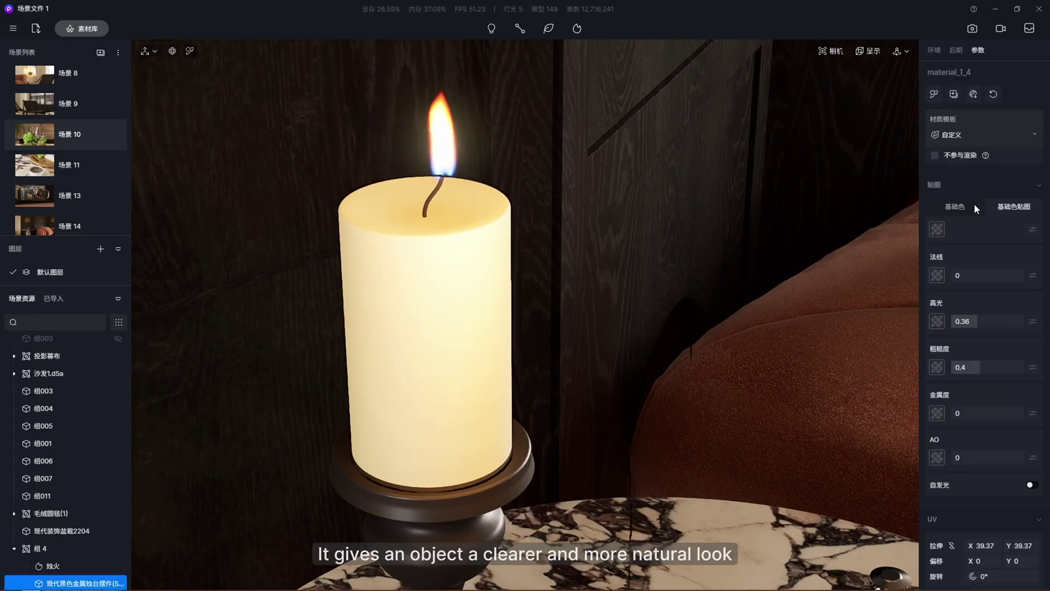
click(985, 138)
click(971, 195)
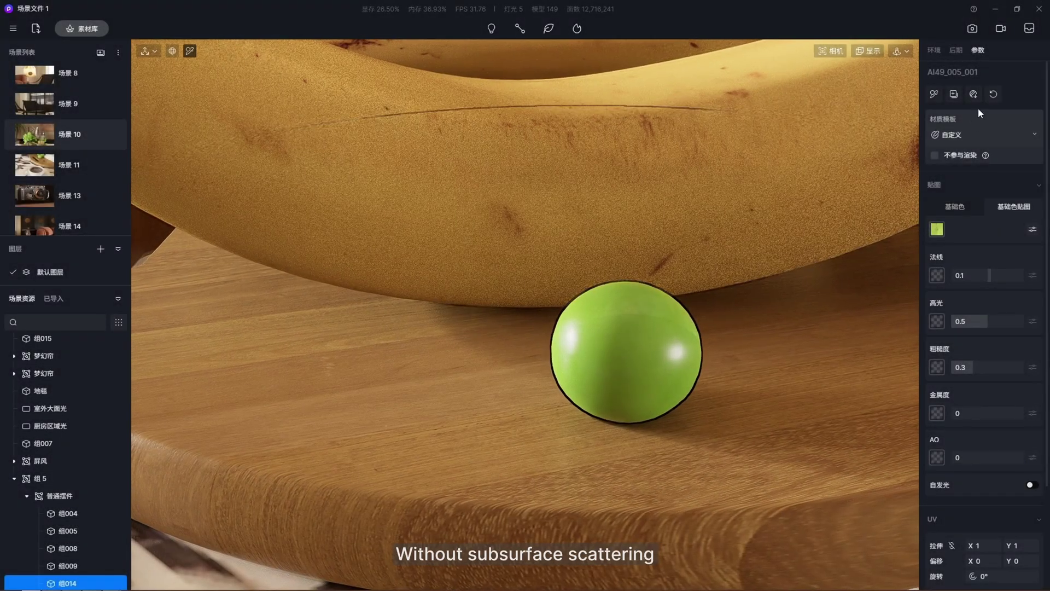
click(973, 132)
click(993, 196)
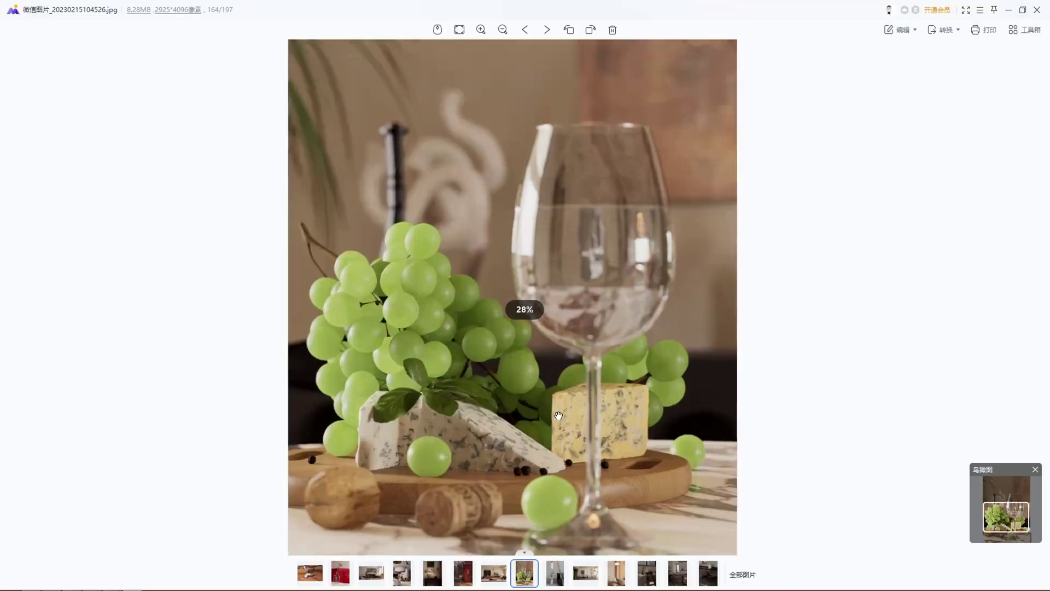
- Inspect the translucency of the green grapes in the rendered still-life image 微信图片_20230215104526.jpg
scroll(558, 416, up, 6)
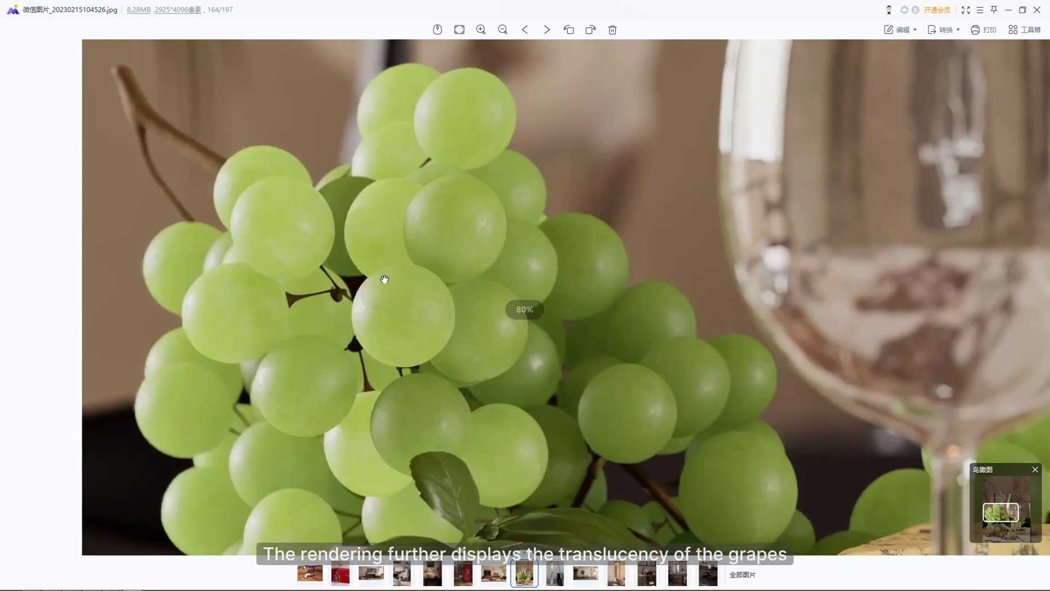
scroll(336, 283, up, 1)
scroll(295, 252, down, 3)
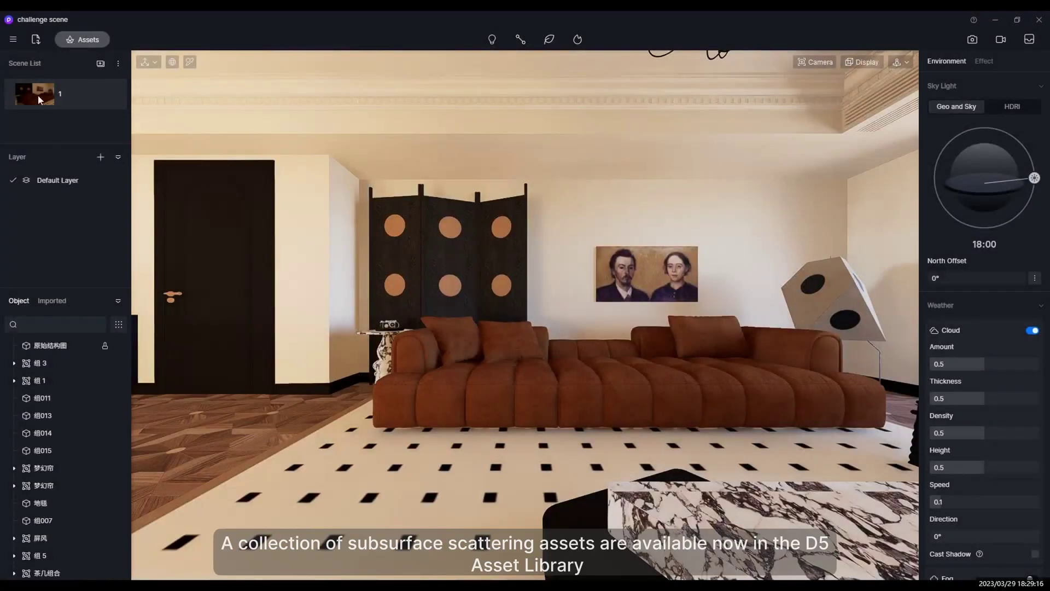
- Search D5 Render's online model library for "sss" and browse the matching assets
click(82, 39)
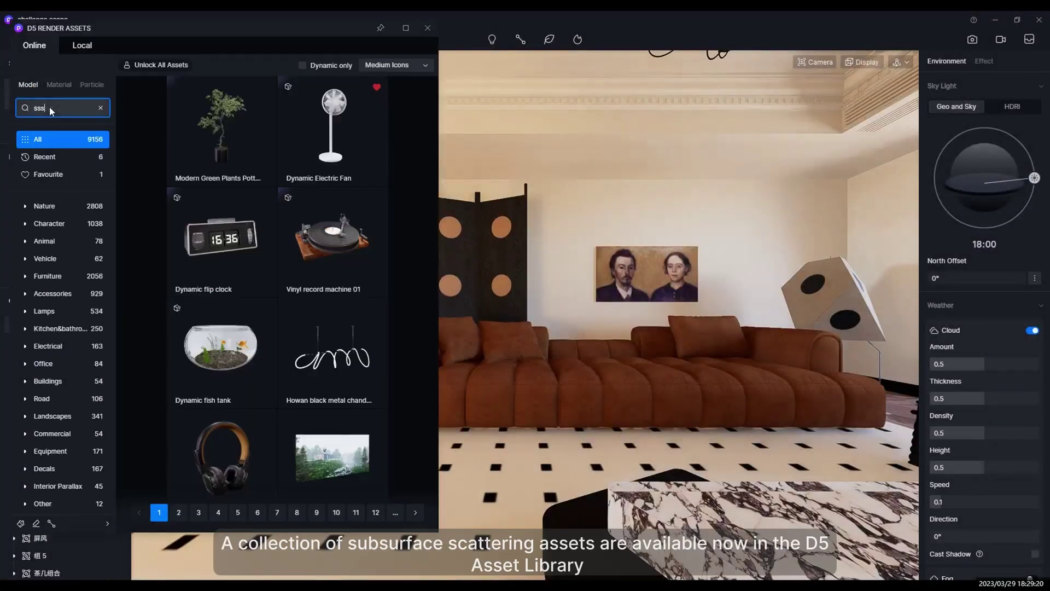
key(Return)
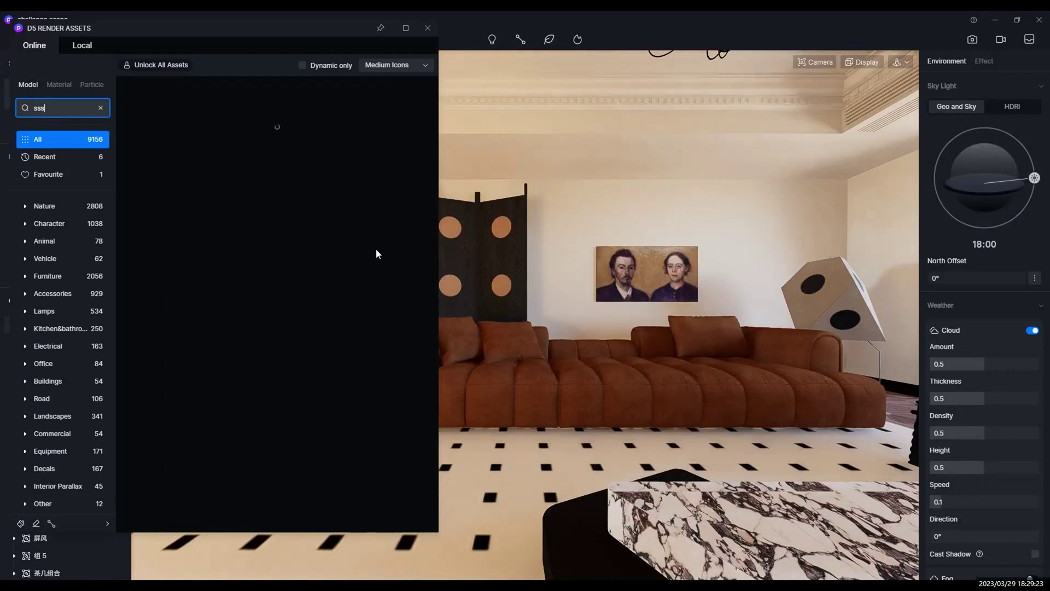
scroll(339, 239, down, 6)
scroll(332, 242, down, 4)
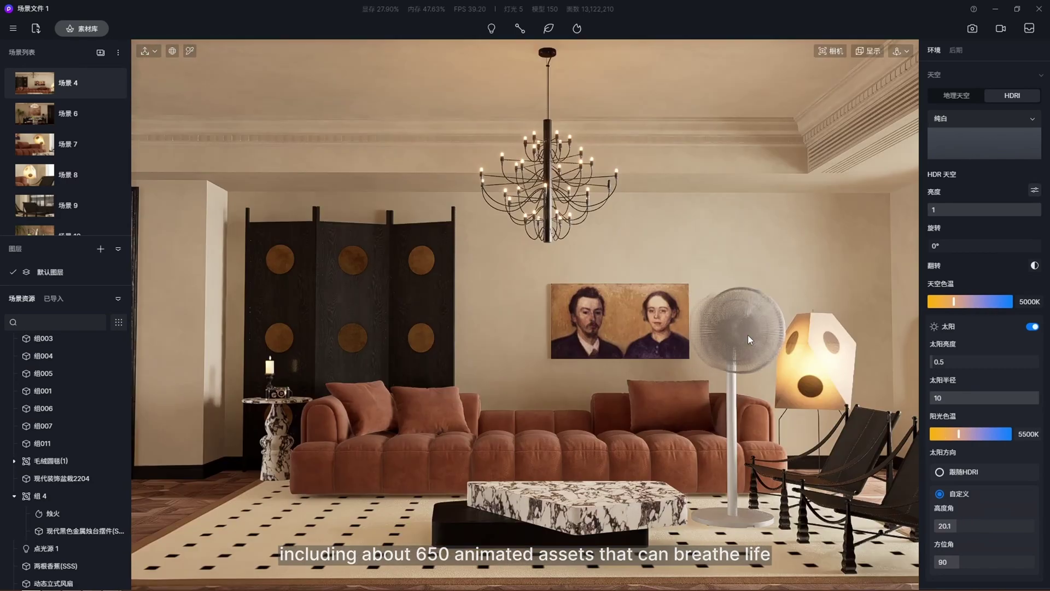
- Select the dynamic standing fan beside the sofa and turn on its head rotation (转头)
click(748, 334)
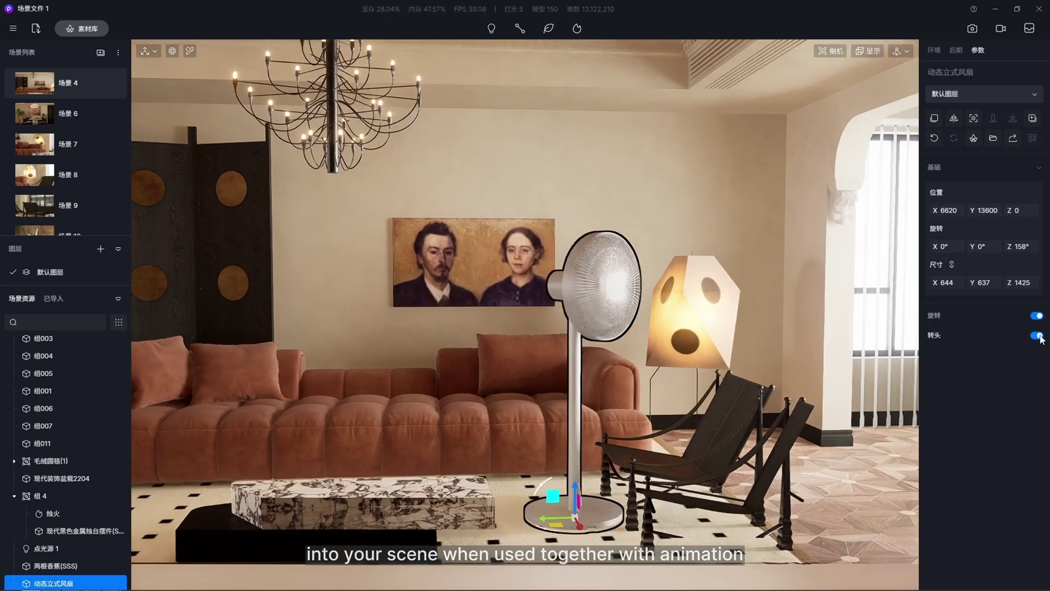
click(1037, 336)
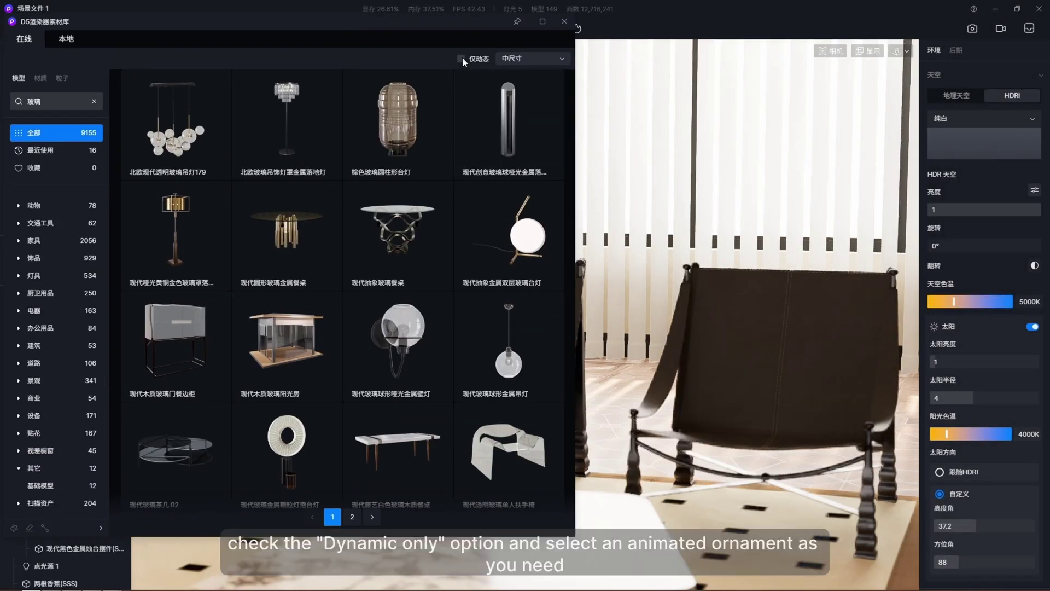
- Filter the asset library to dynamic models only and add the vinyl record player to the marble coffee table
click(461, 59)
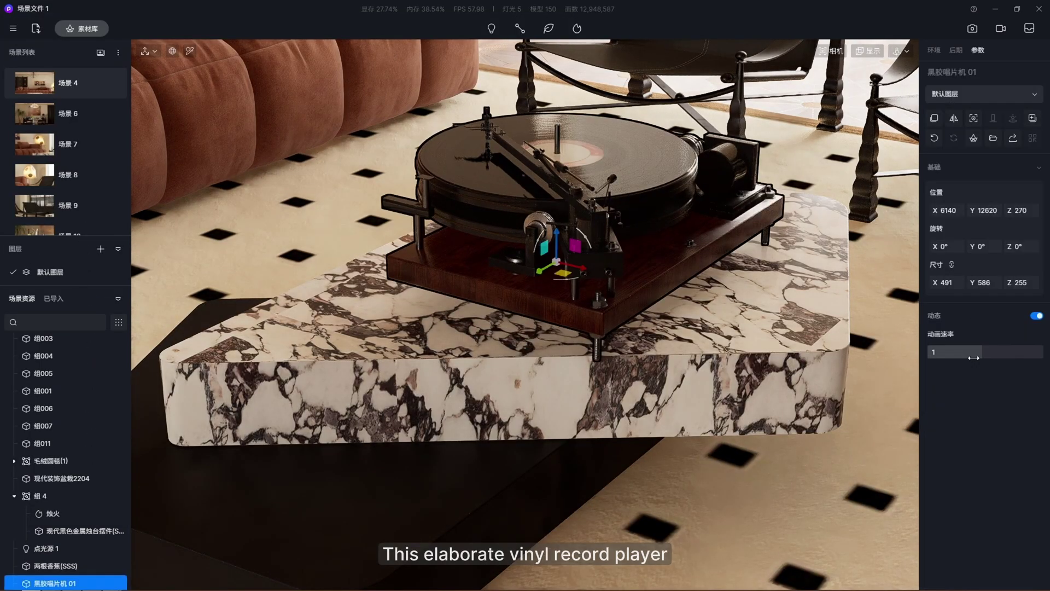
key(Escape)
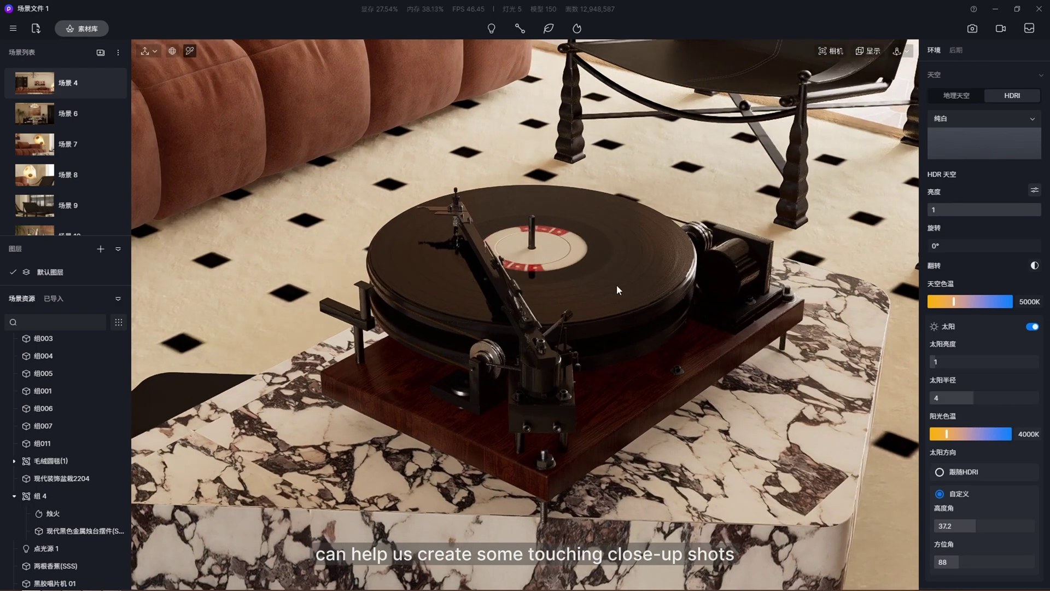
click(618, 290)
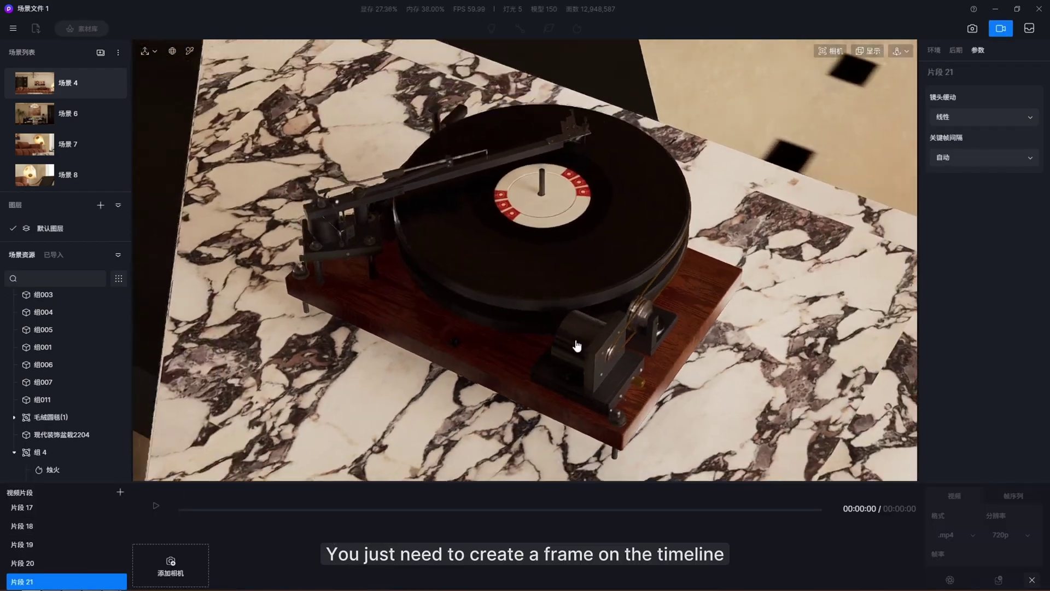
- Add two camera keyframes of the record player to video clip 片段 21 and play the animation
click(170, 567)
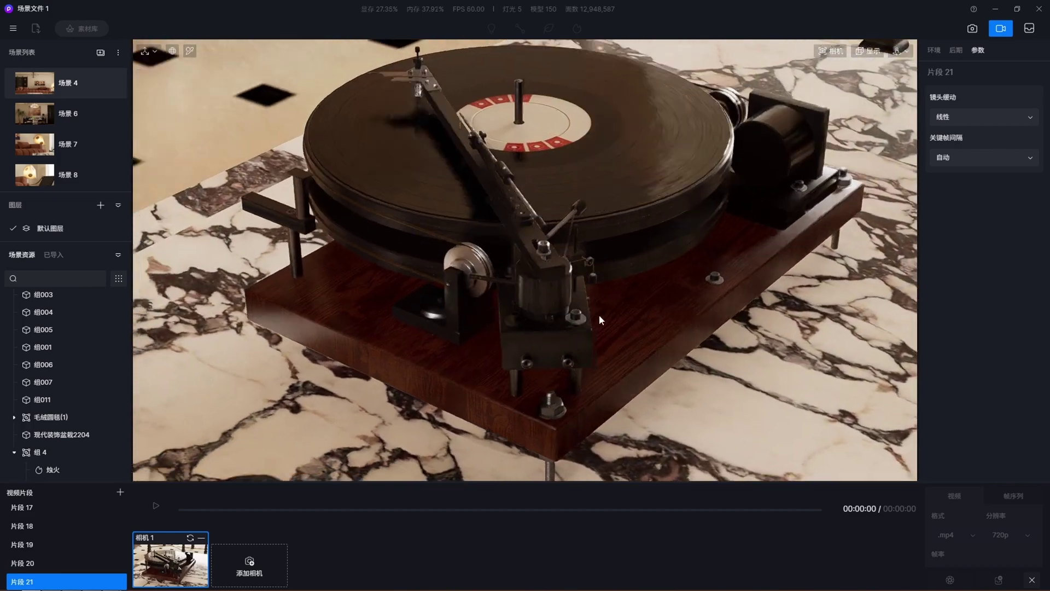
click(249, 566)
click(155, 507)
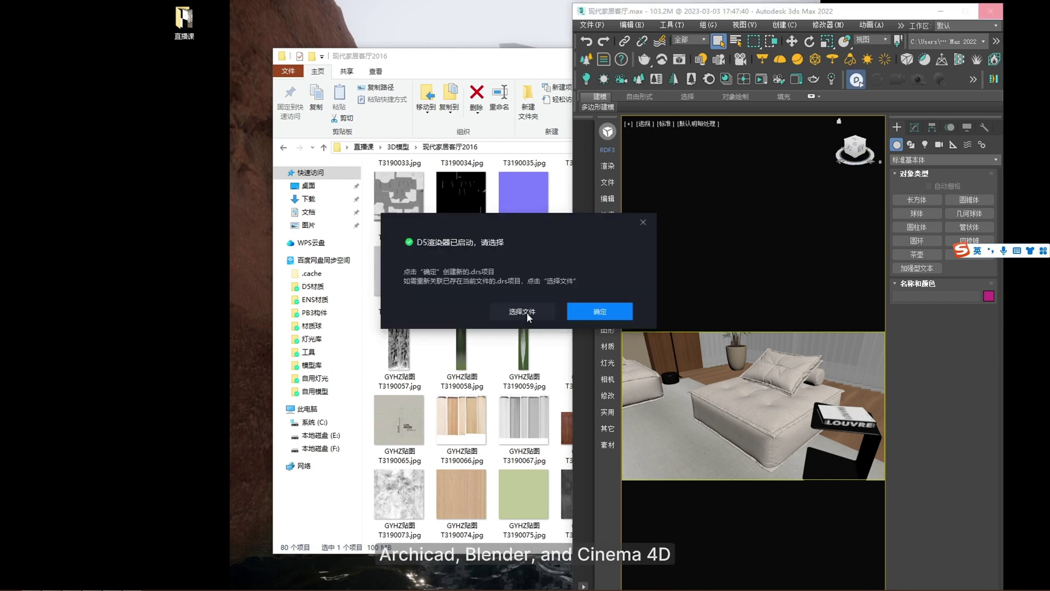
- From 3ds Max, link to an existing D5 project file and replace its 现代家居客厅2016.max model with 现代家居客厅.max
click(531, 313)
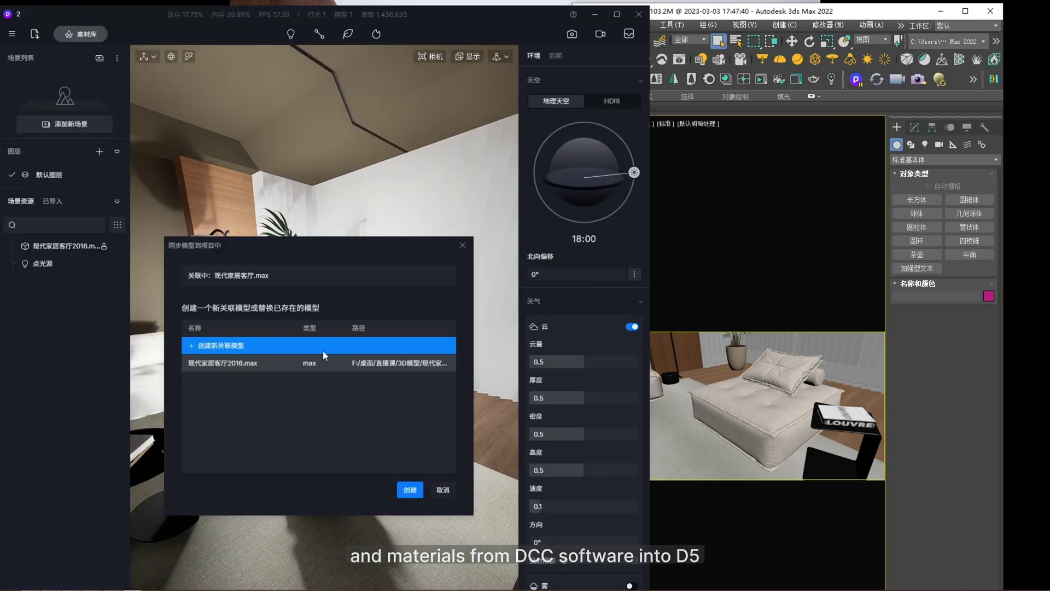
click(323, 363)
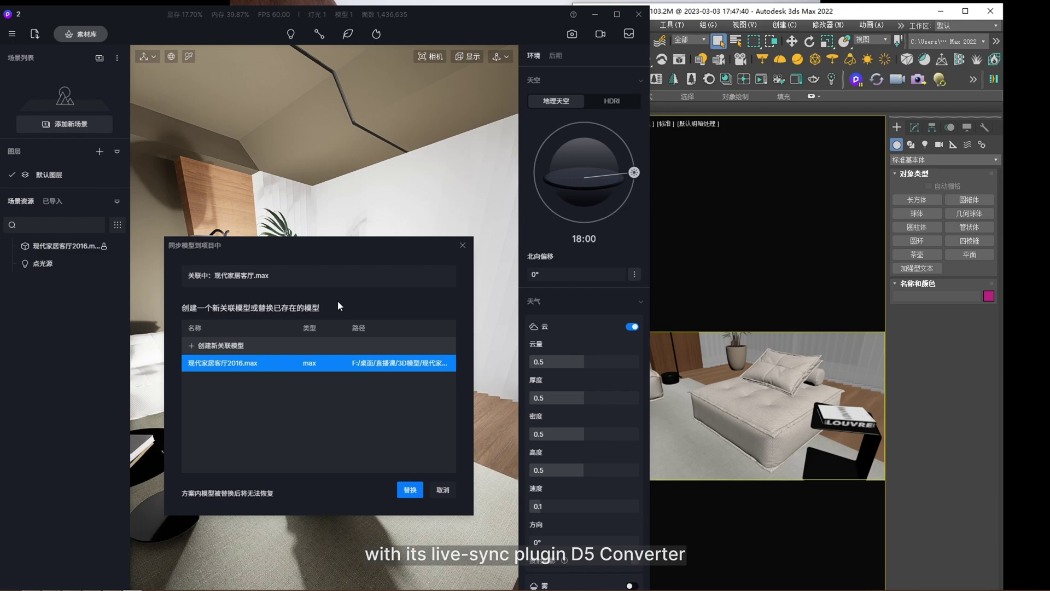
click(410, 489)
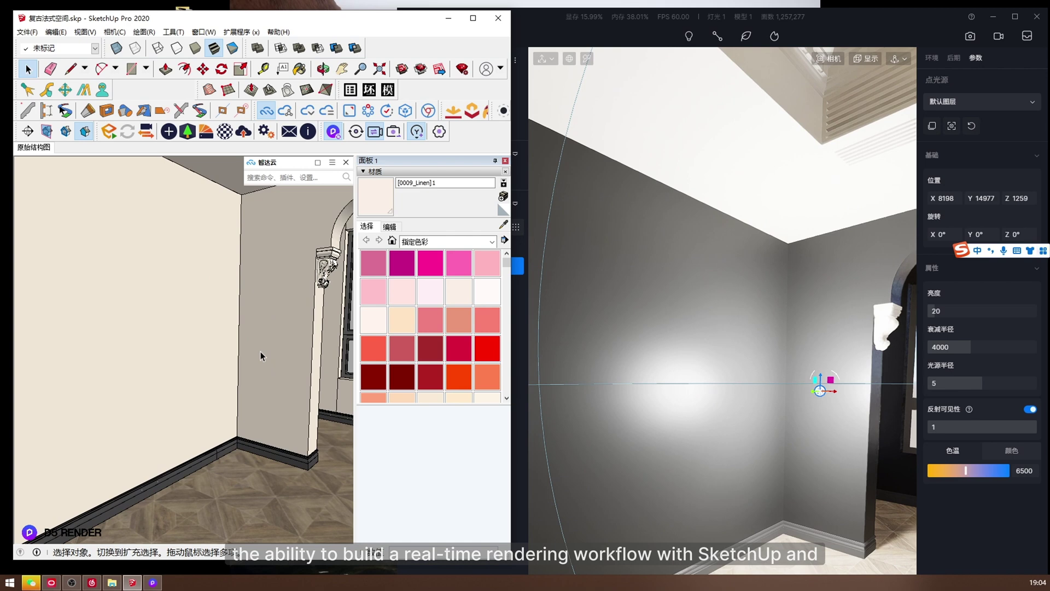
- In SketchUp, pull a block out of the wall beside the arch with Push/Pull and select the whole block
drag(278, 328, 224, 326)
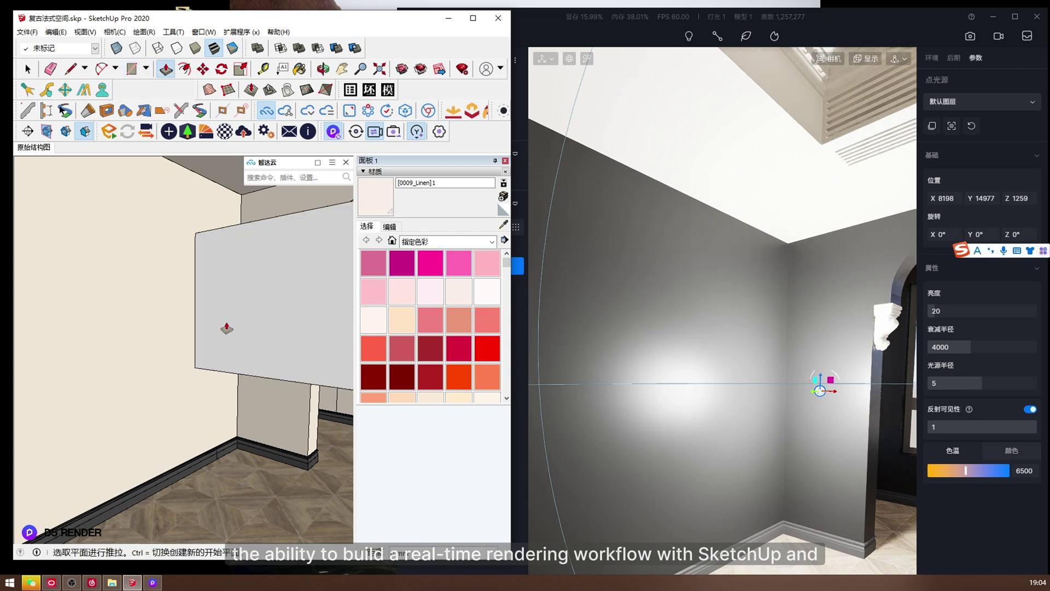
key(space)
triple_click(230, 323)
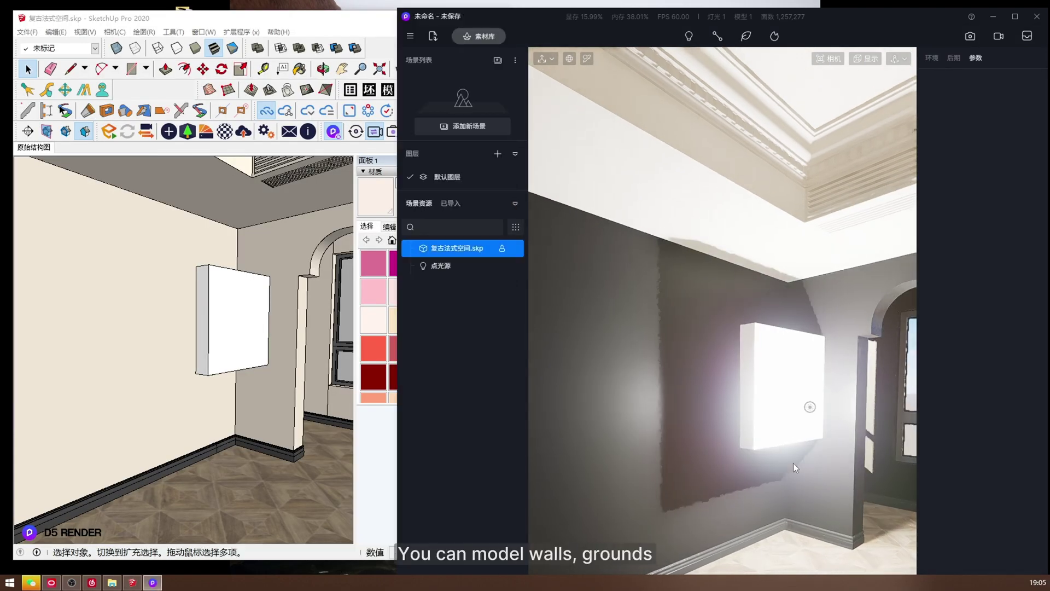
- Inspect the synced wall block in D5 Render and the sofa model in 3ds Max from other angles
click(700, 406)
right_drag(701, 406, 683, 299)
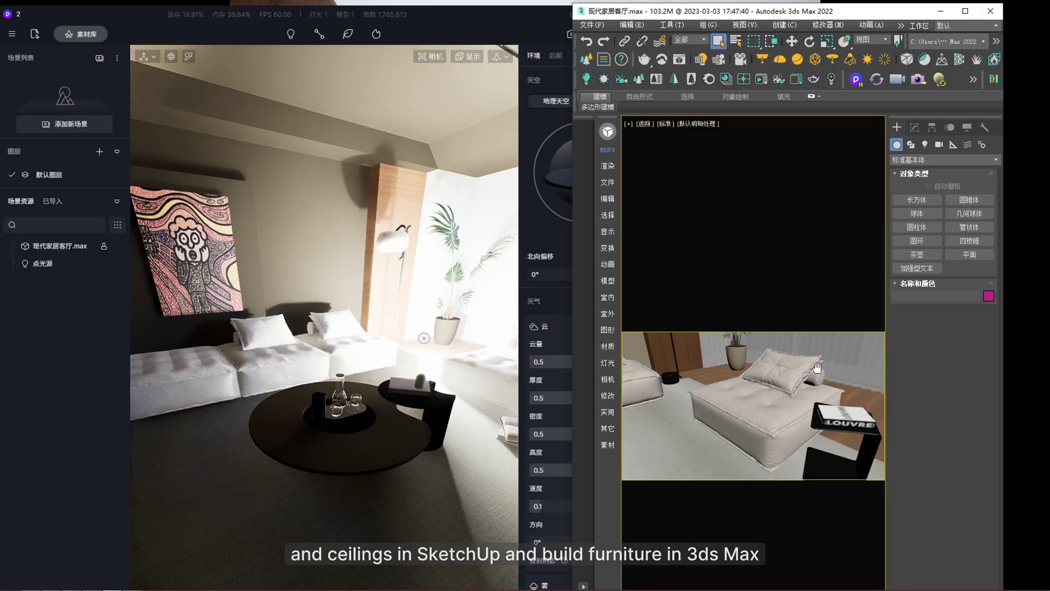
click(817, 368)
alt+middle_drag(817, 367, 781, 460)
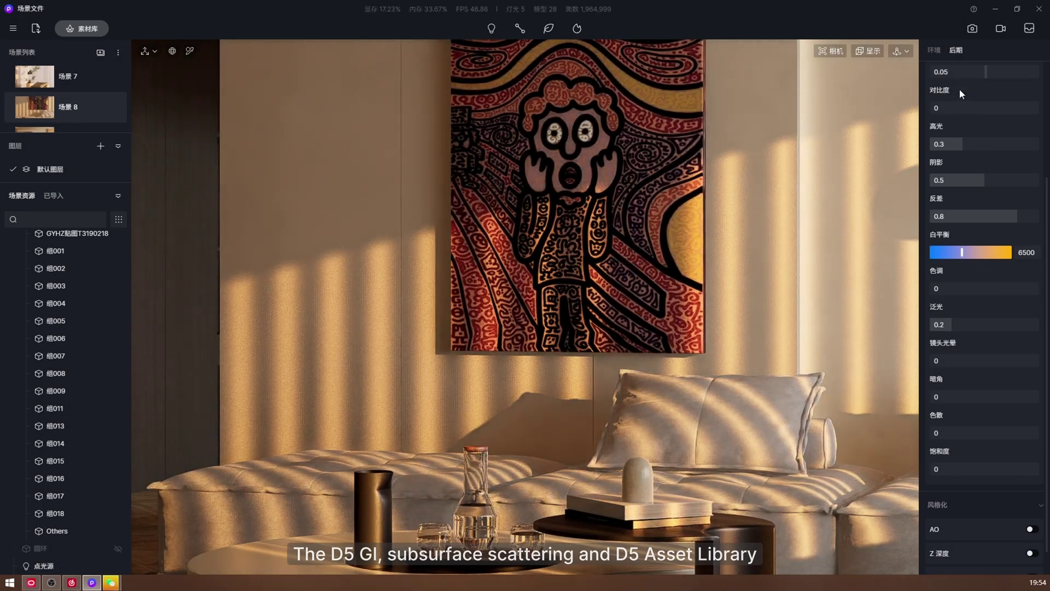
- In D5 Render, review the post-processing settings of 场景 8, such as exposure, contrast and white balance
scroll(959, 89, up, 2)
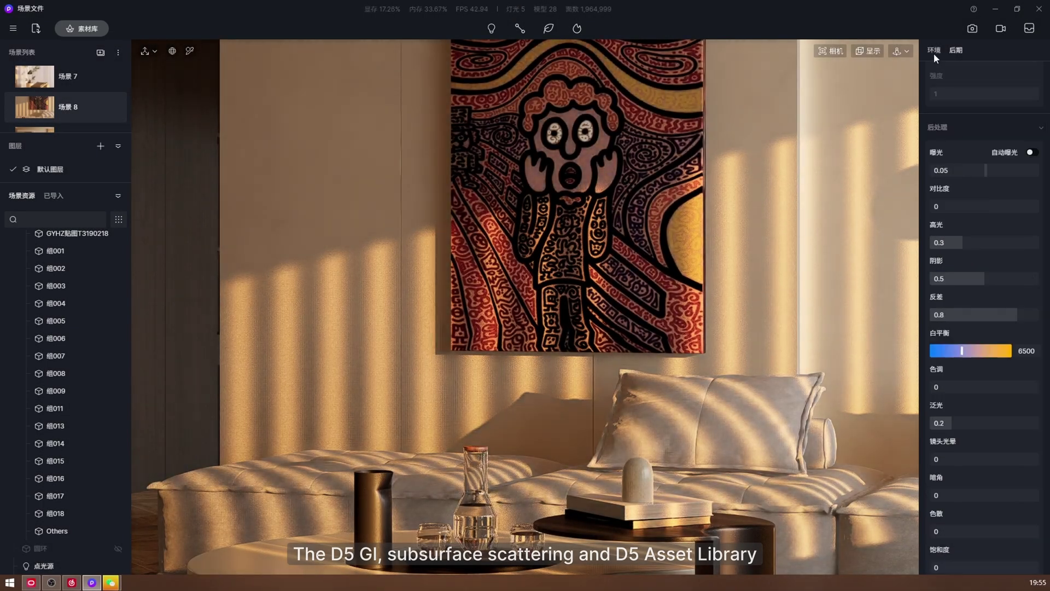